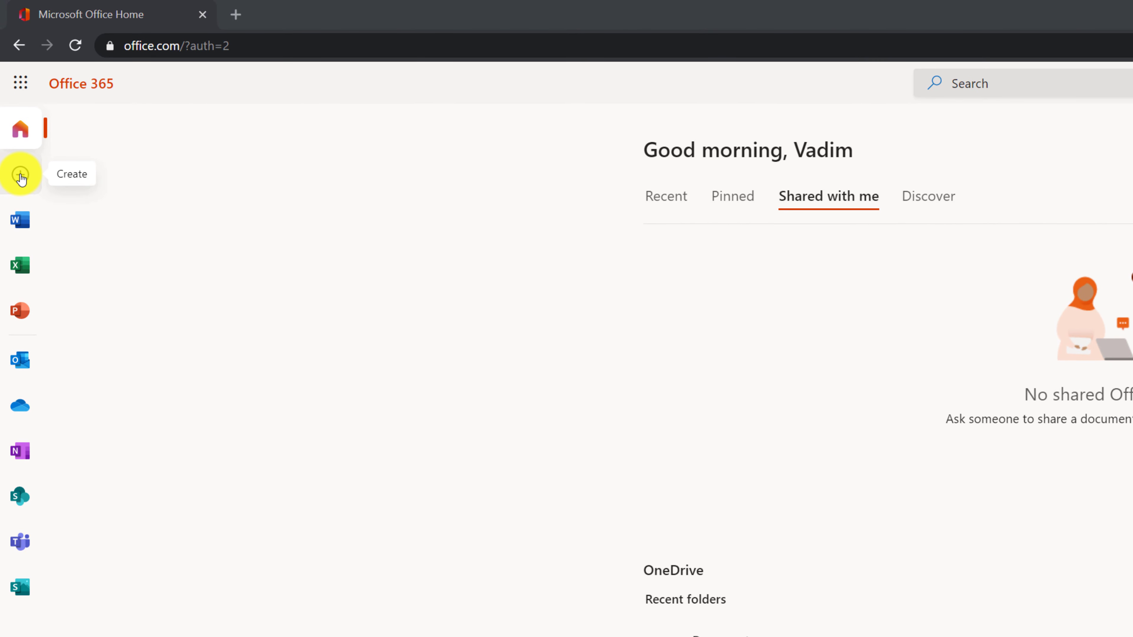
Step: Create a new blank Word document from the Office 365 home page
click(21, 175)
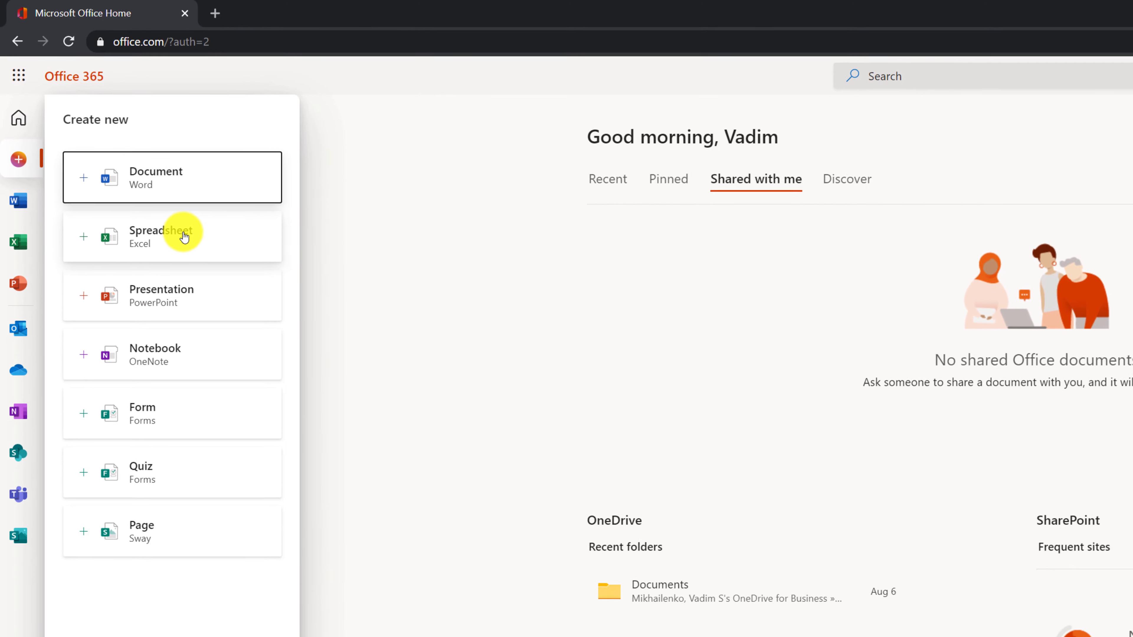
click(188, 180)
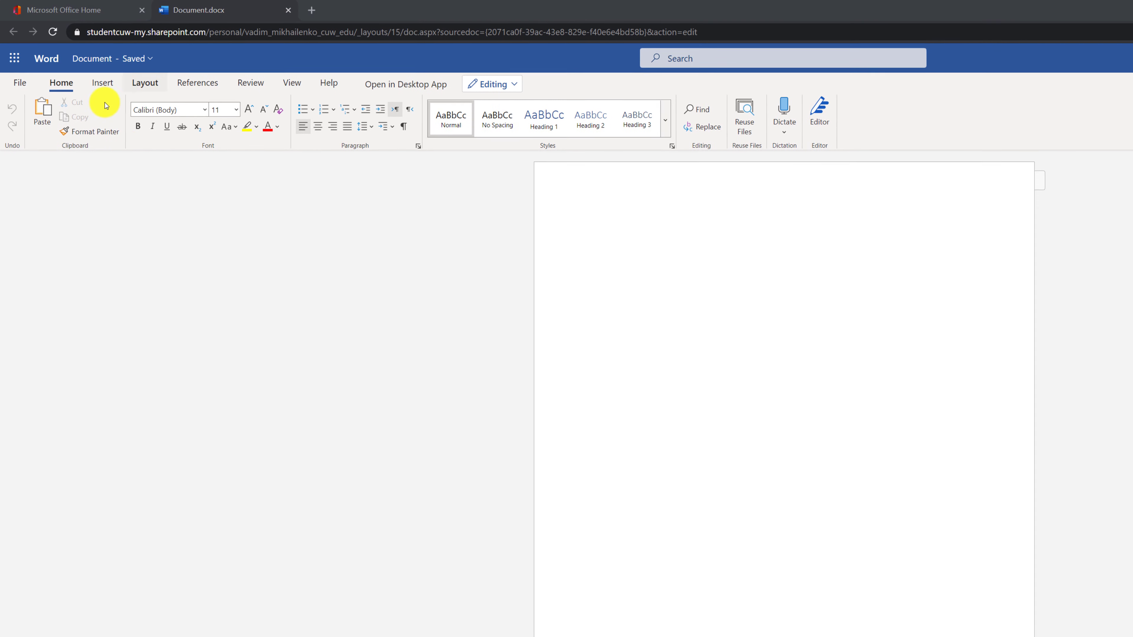
Step: Look through the insert, layout, references, review and view commands available for the blank document
click(102, 82)
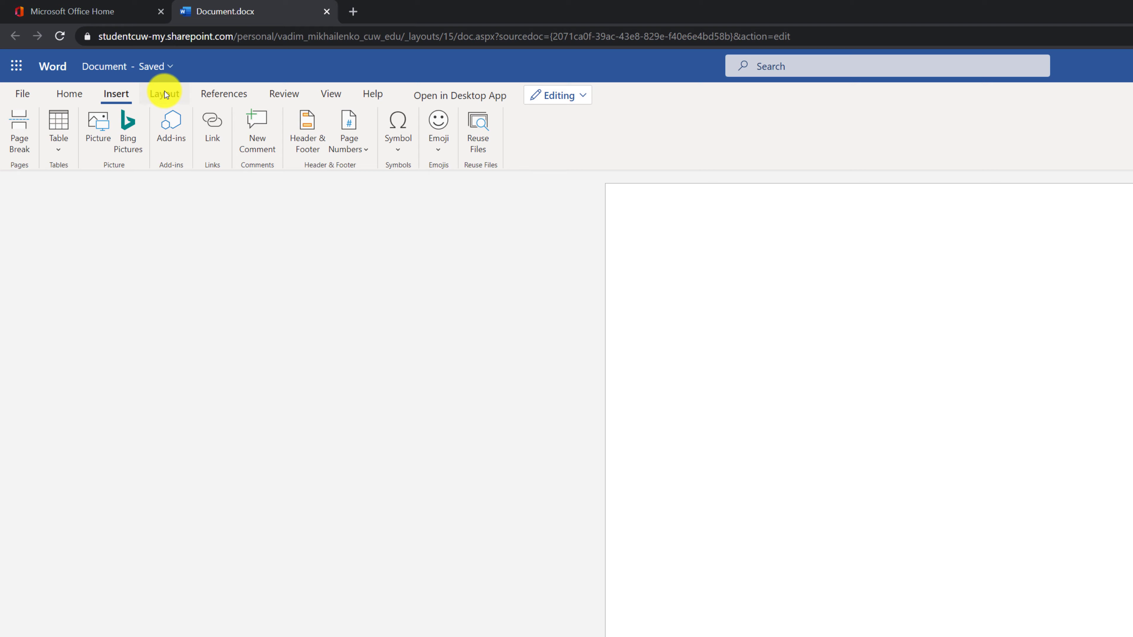
click(165, 93)
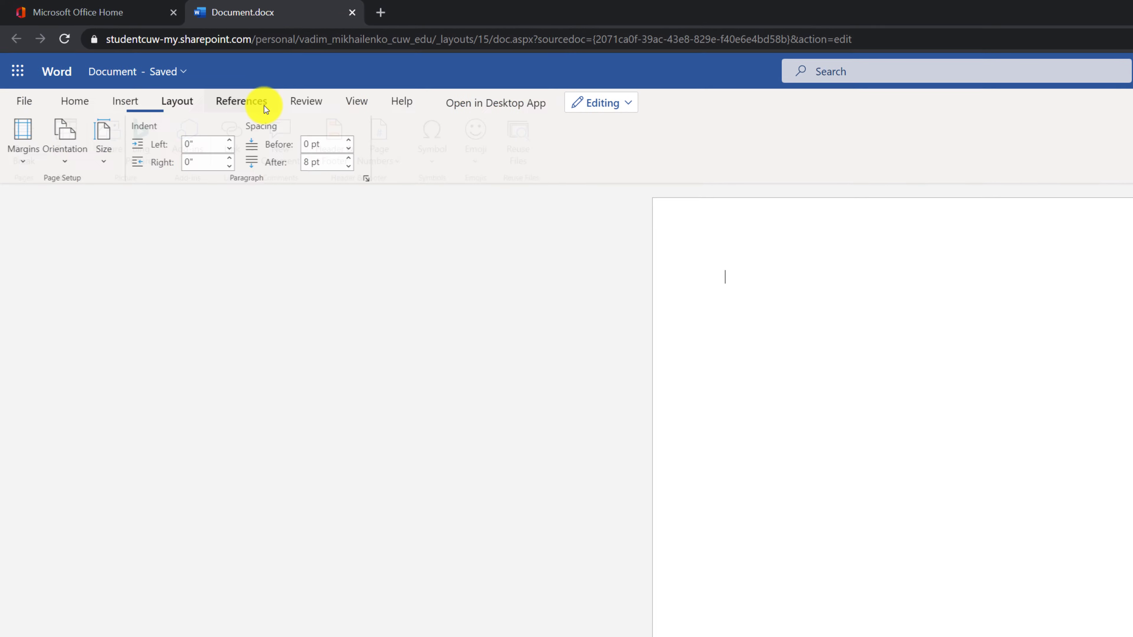
click(233, 94)
click(287, 95)
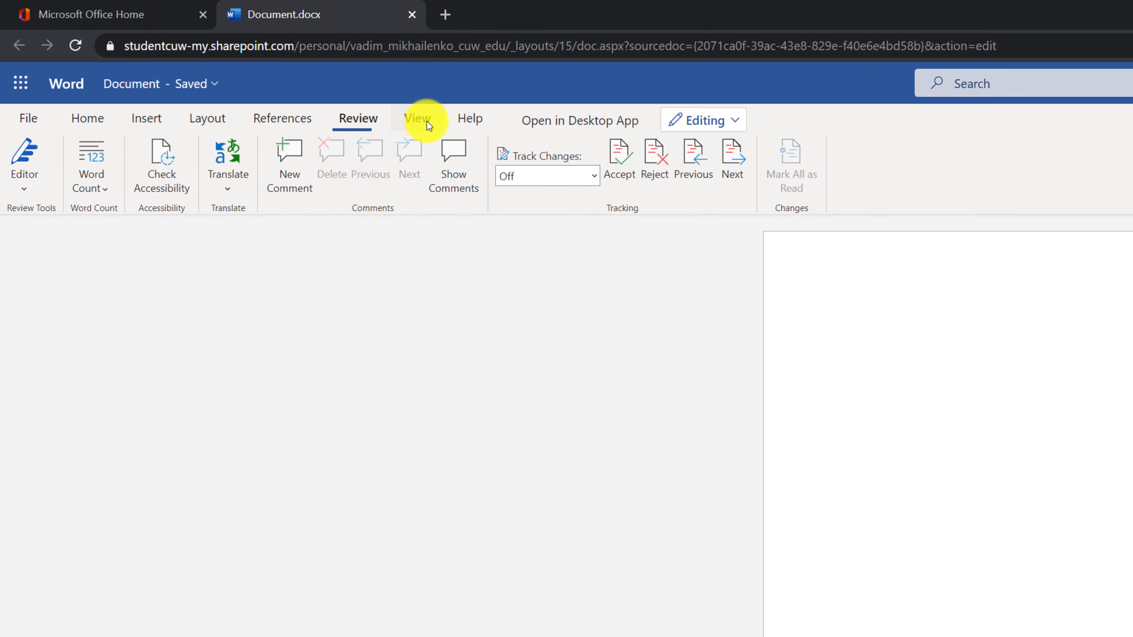
click(426, 121)
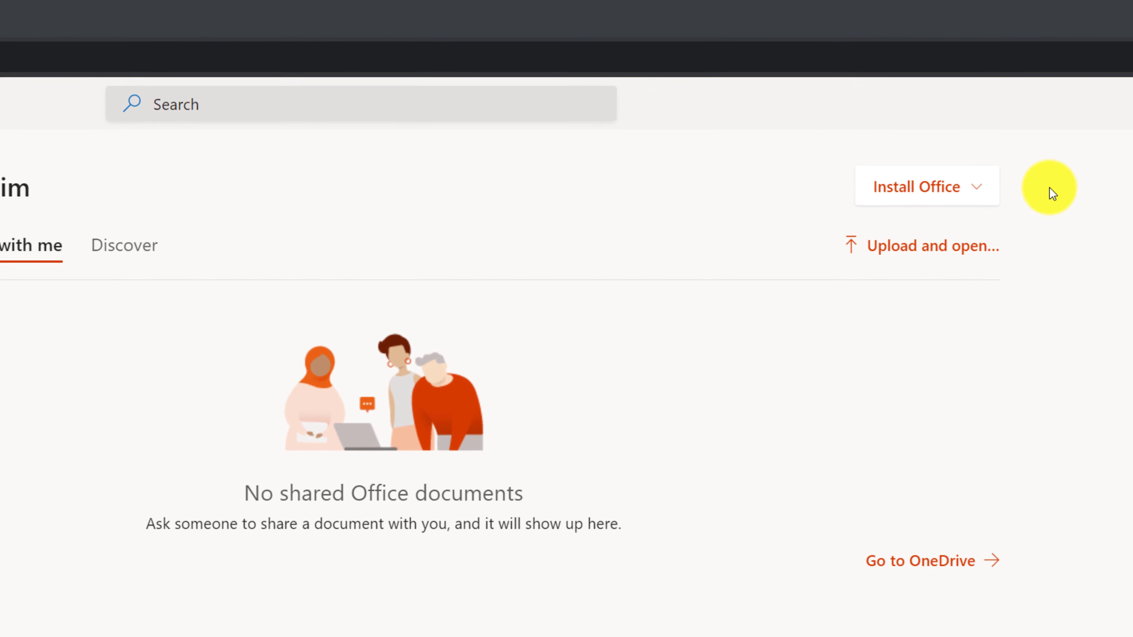
Step: Start downloading the Office 365 apps installer from the install options and dismiss the installation instructions
click(982, 193)
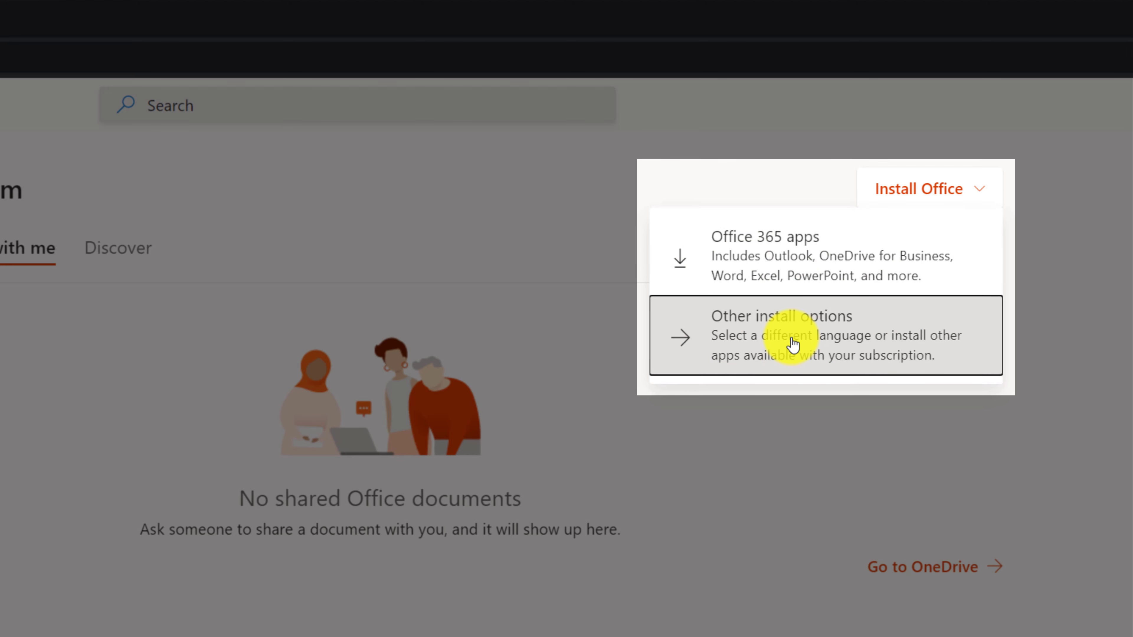
key(Escape)
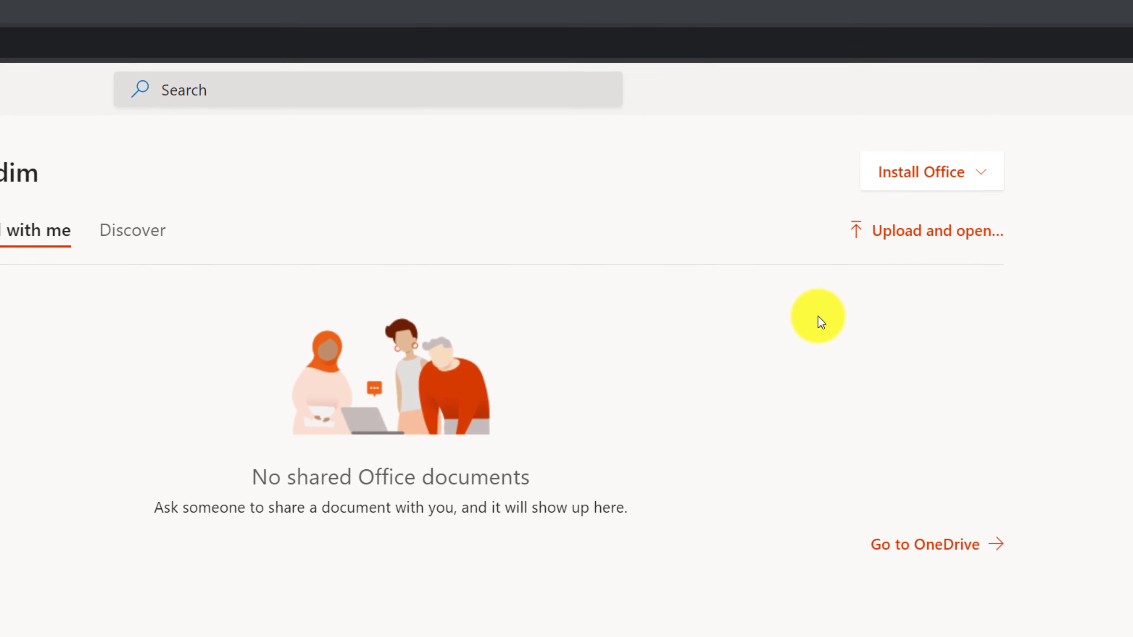
click(982, 172)
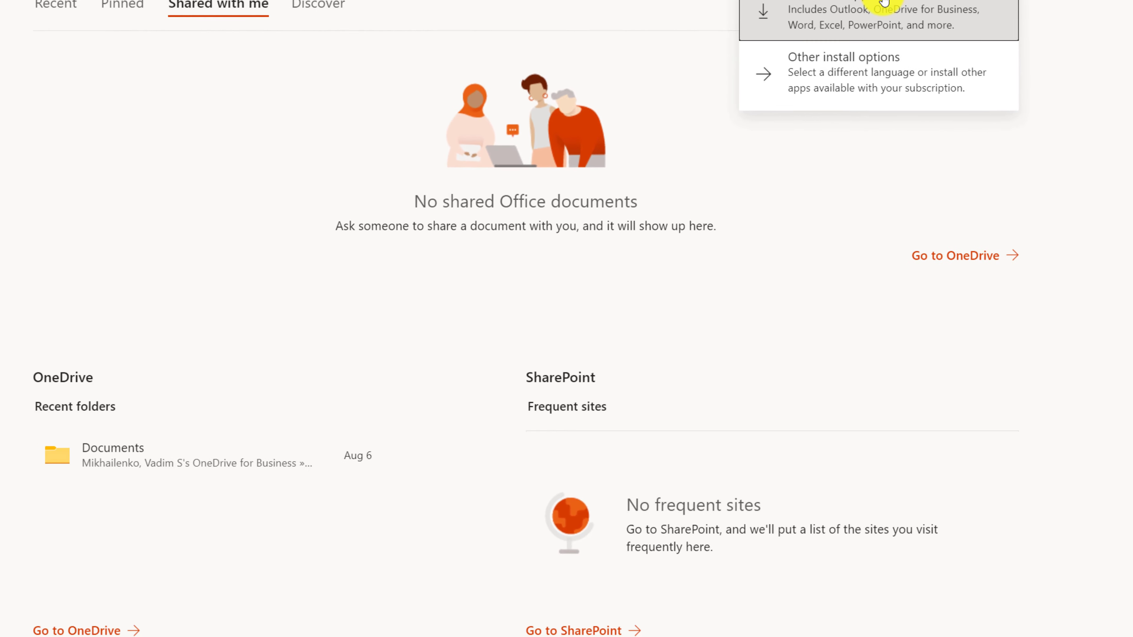
click(885, 4)
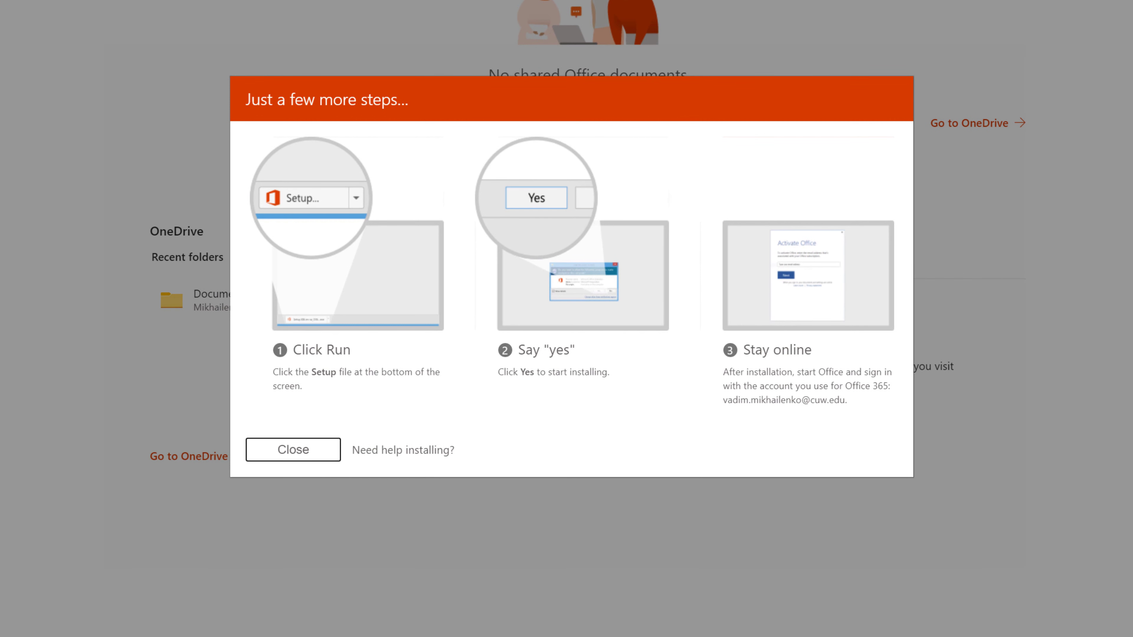
key(Escape)
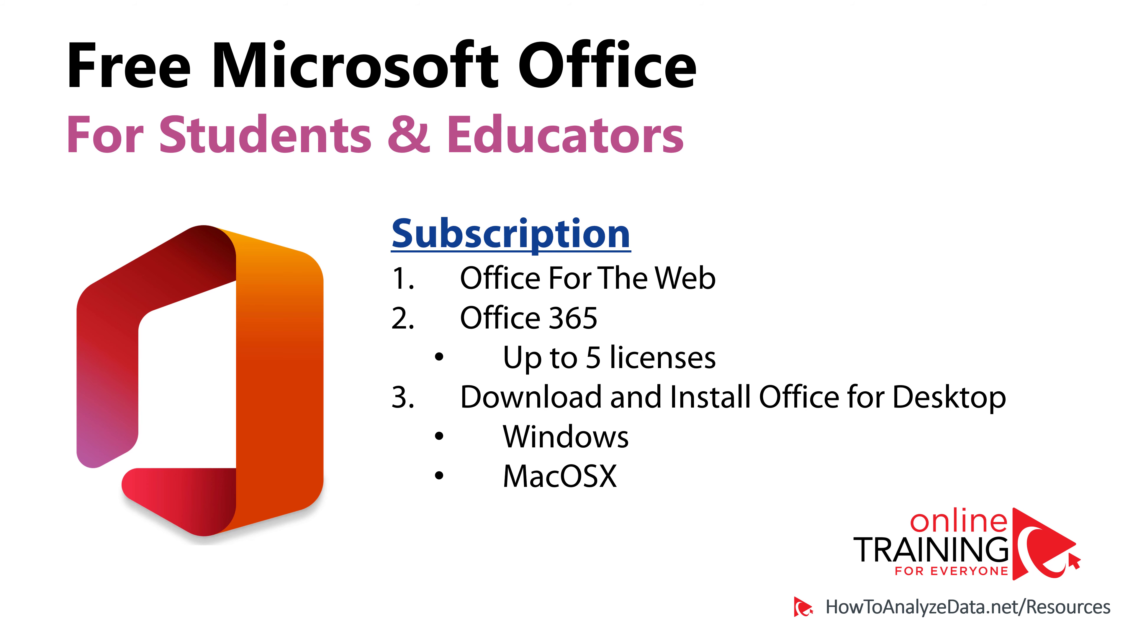
click(140, 321)
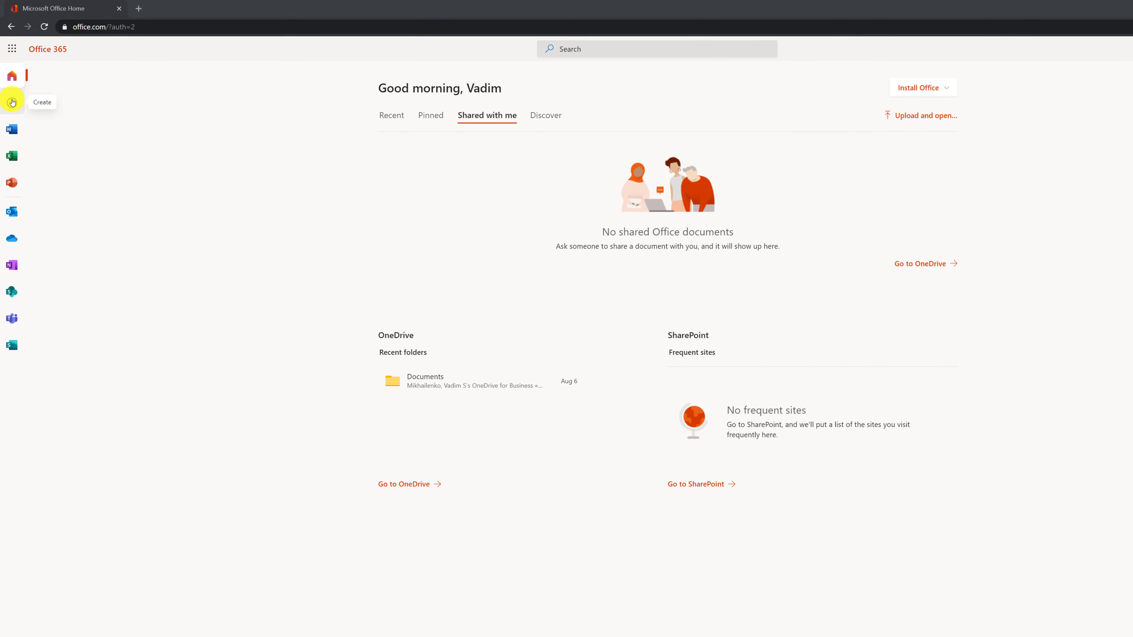
click(10, 95)
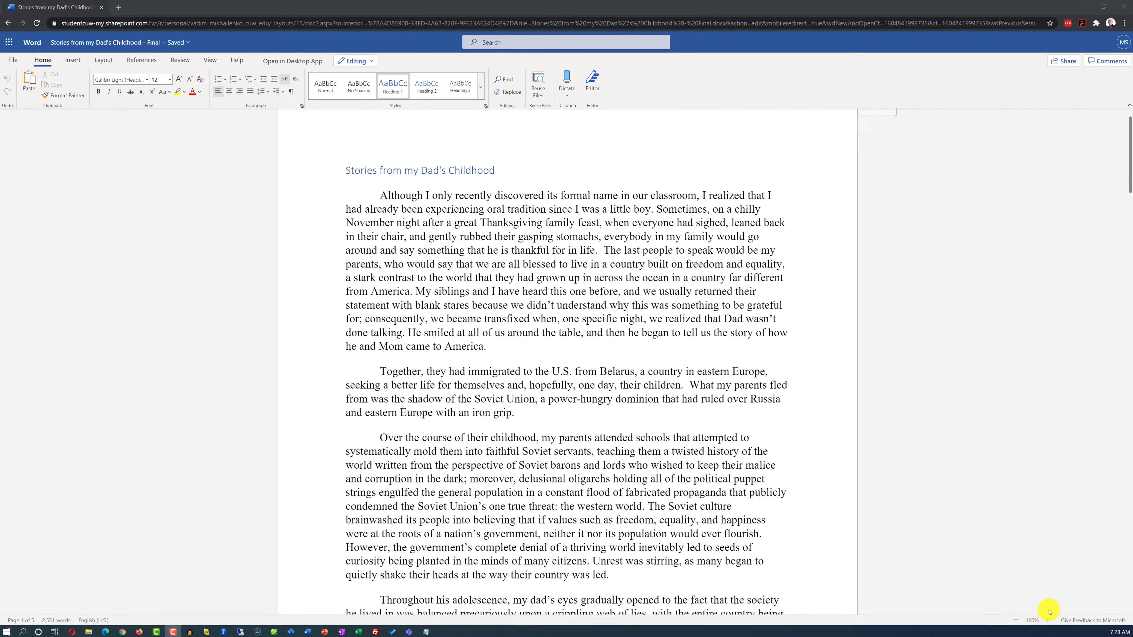
Step: Enlarge the display of the Stories from my Dad's Childhood document to 190%
click(1047, 620)
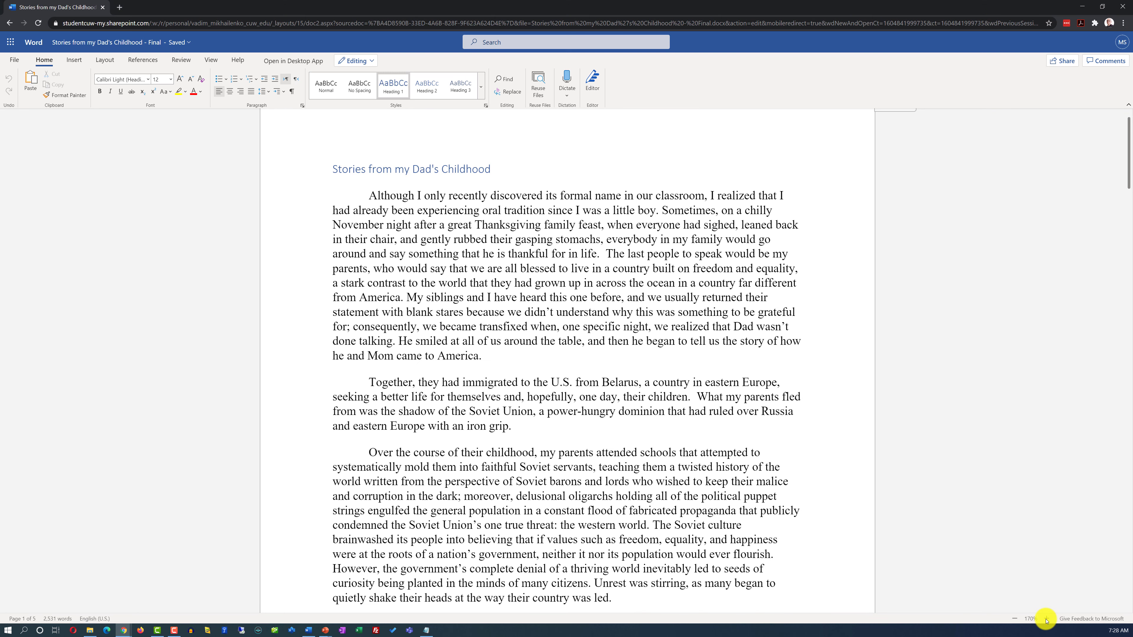
click(1047, 620)
click(1046, 619)
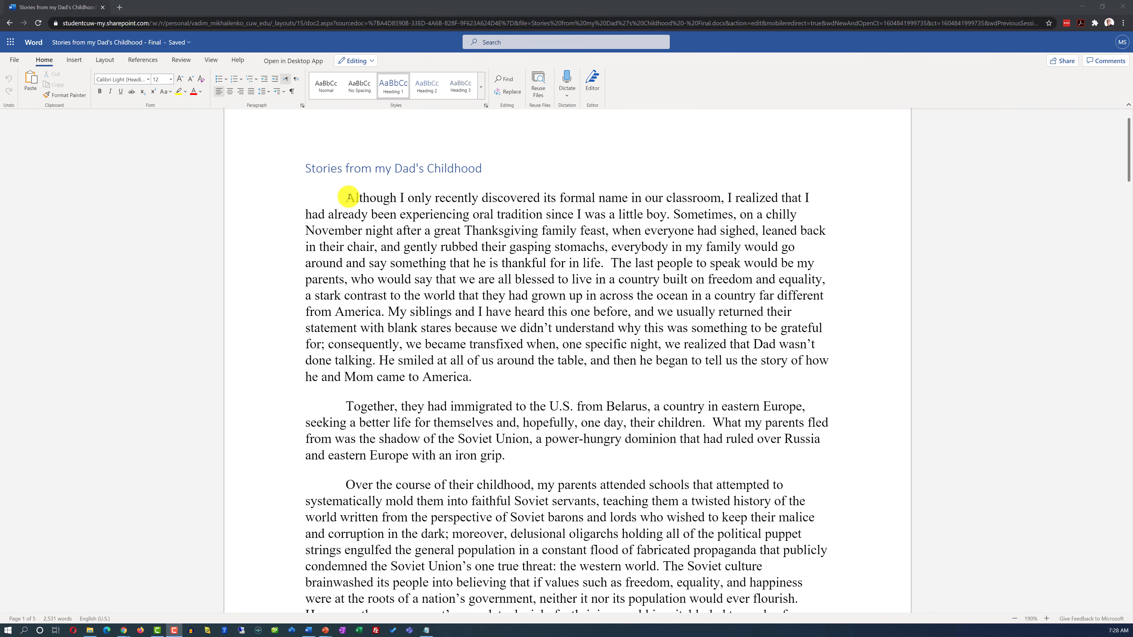
Step: Select the first body paragraph and look over its context options and the document's layout commands
triple_click(447, 231)
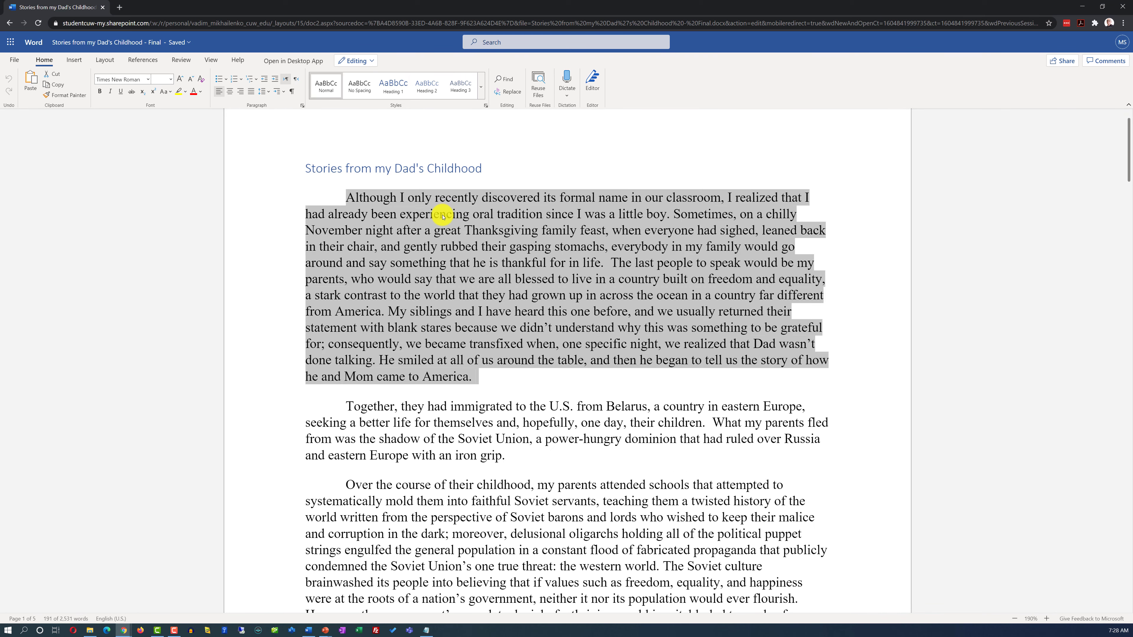
right_click(443, 217)
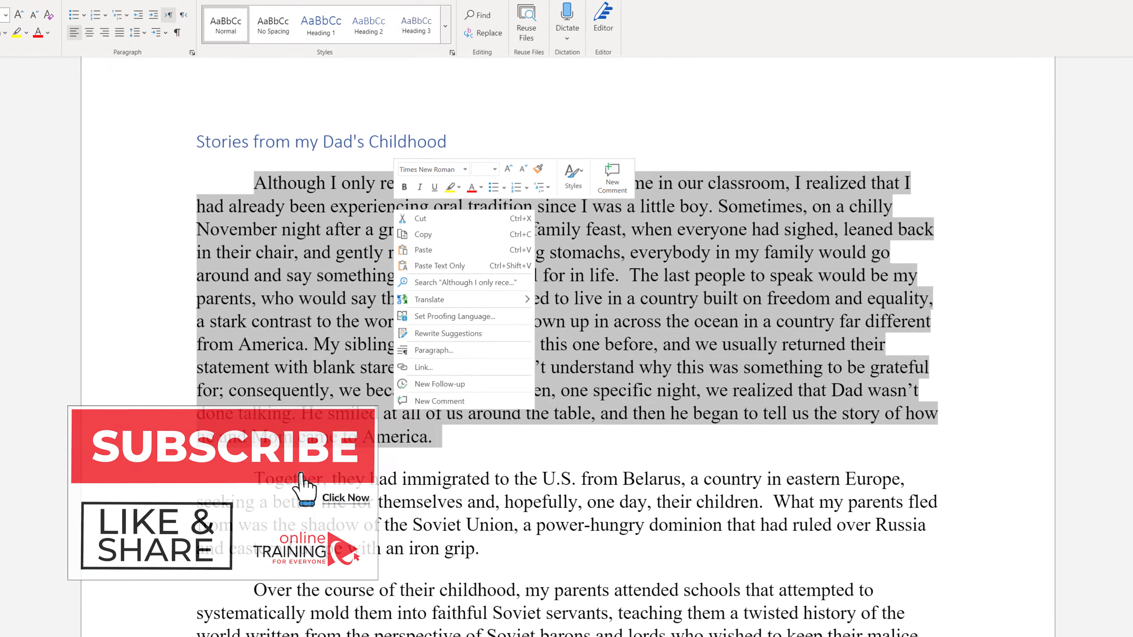
key(Escape)
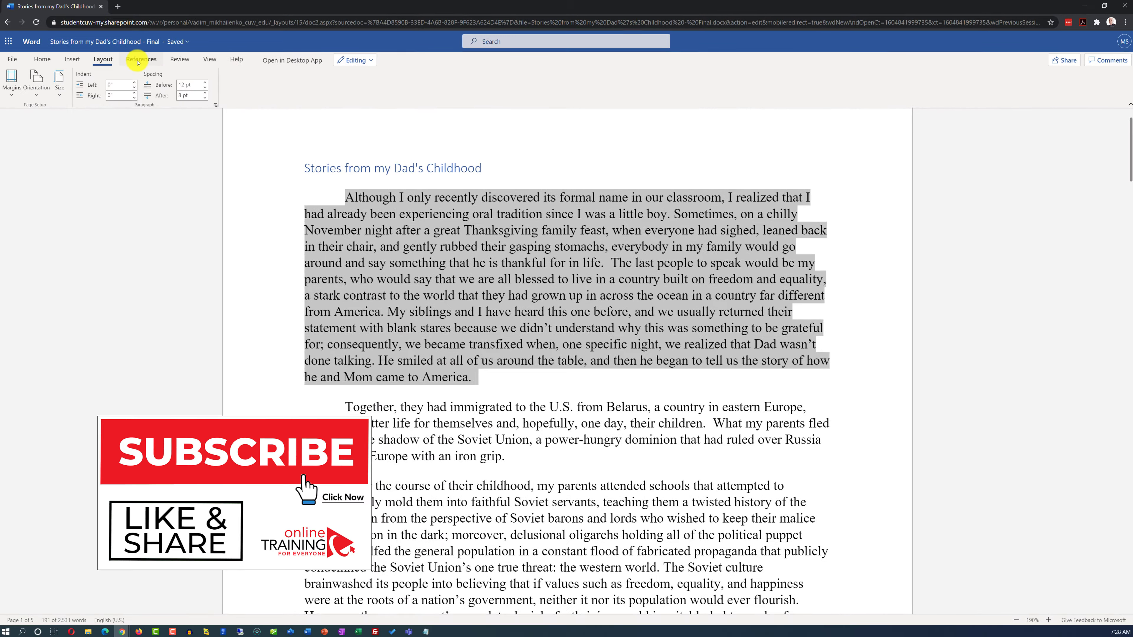
click(115, 29)
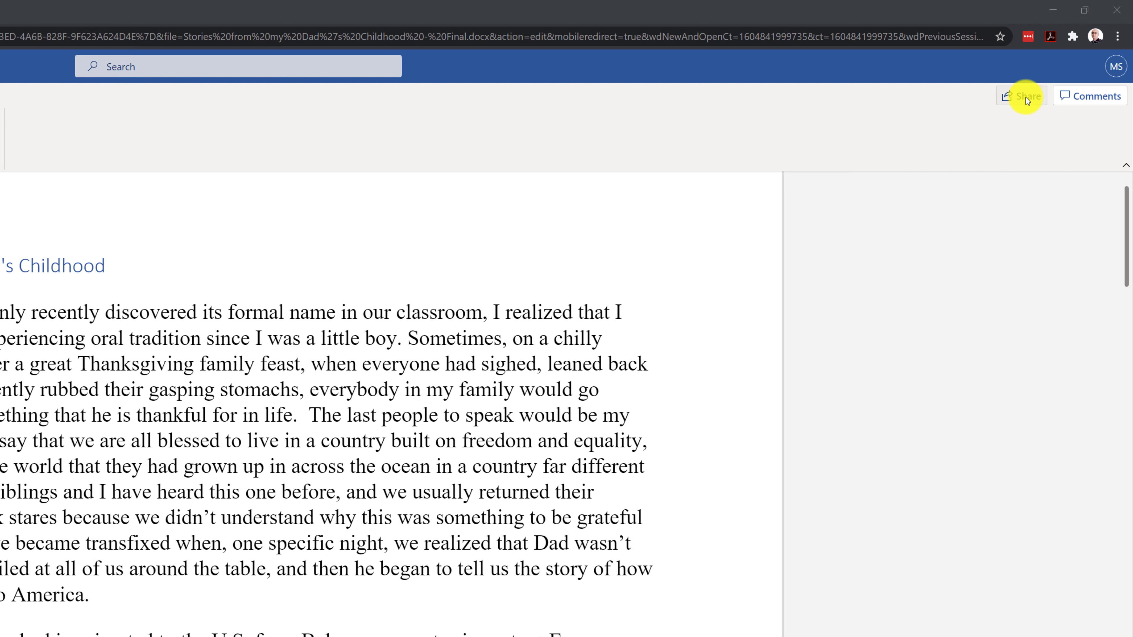
Step: Open the sharing options for the Stories from my Dad's Childhood document
click(1026, 98)
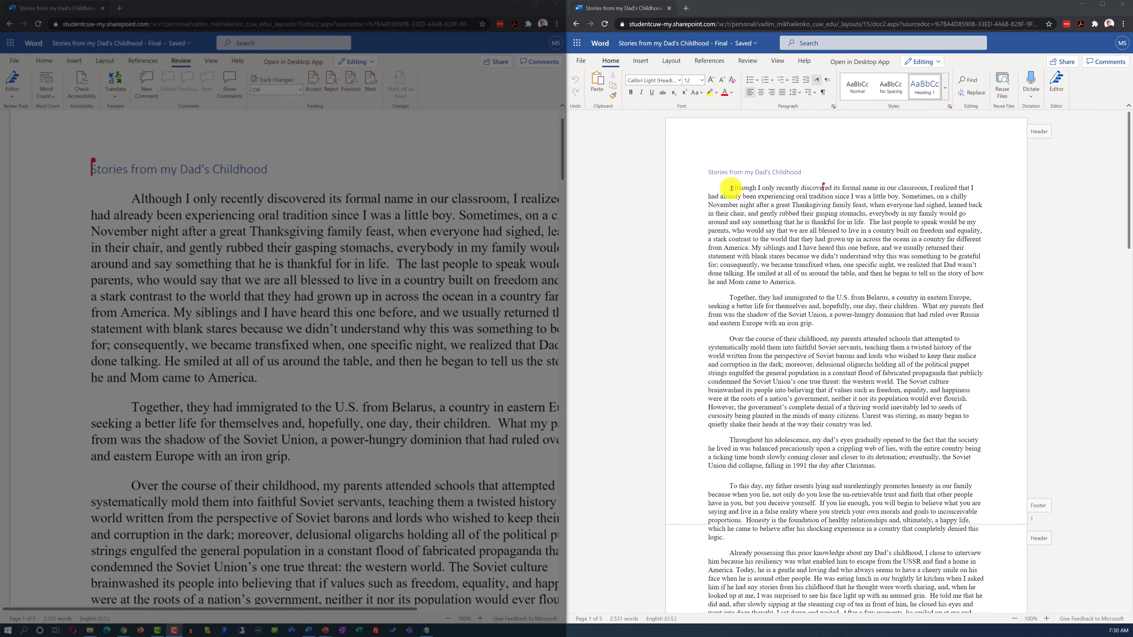
Step: Make the first body paragraph bold in the second window of the shared document
click(732, 193)
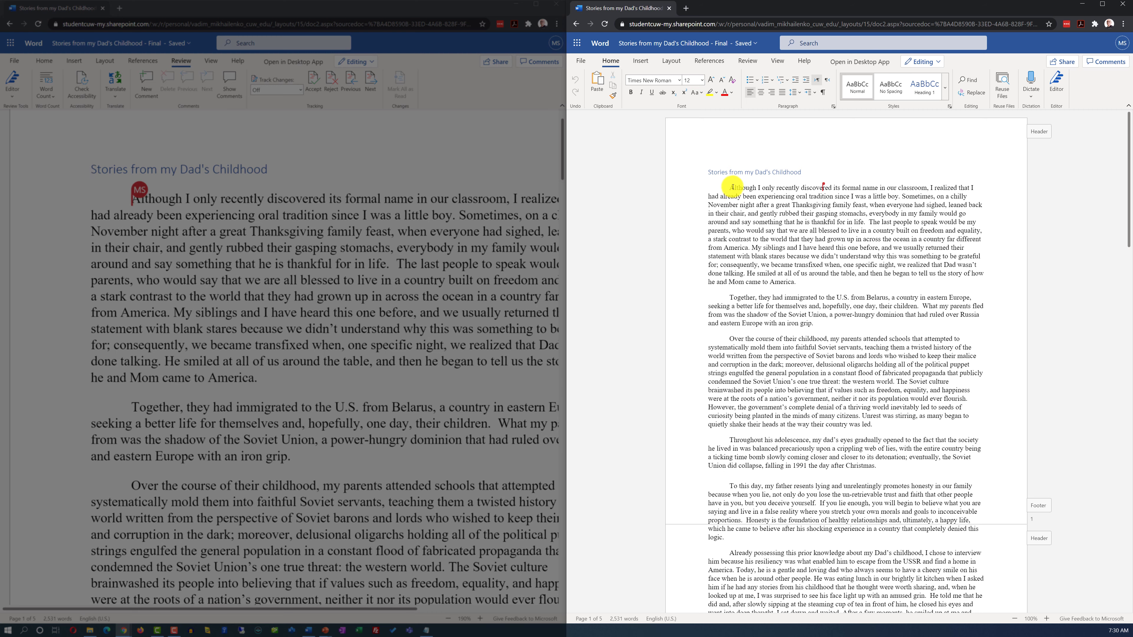
drag(731, 187, 799, 283)
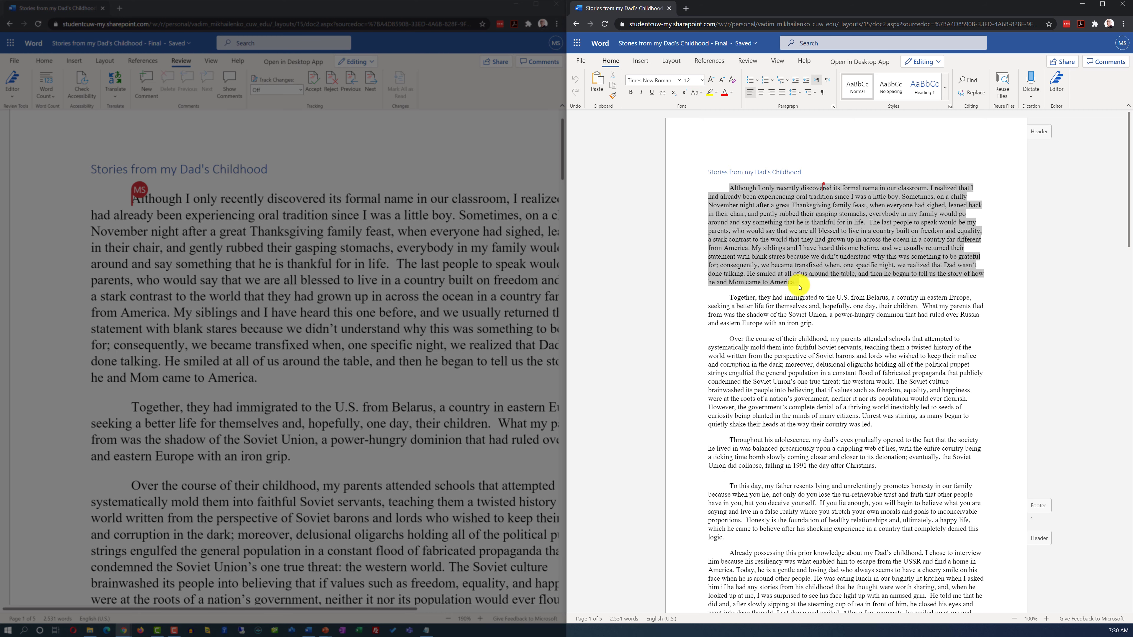
click(759, 191)
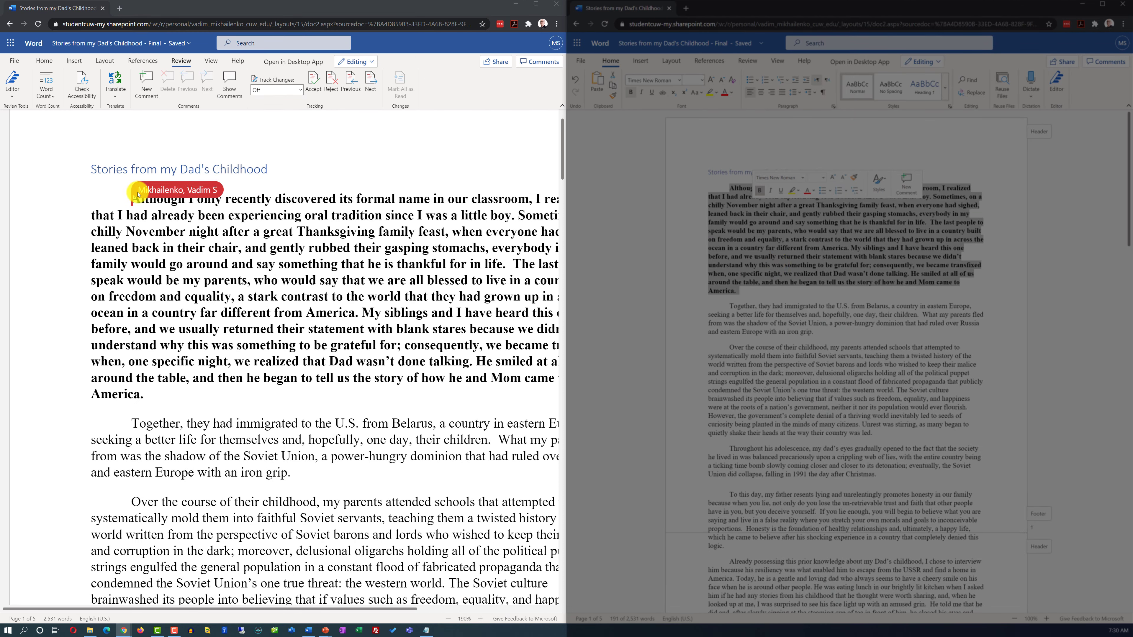
Step: In the first window, open the full set of styles for the document's title
scroll(159, 135, down, 1)
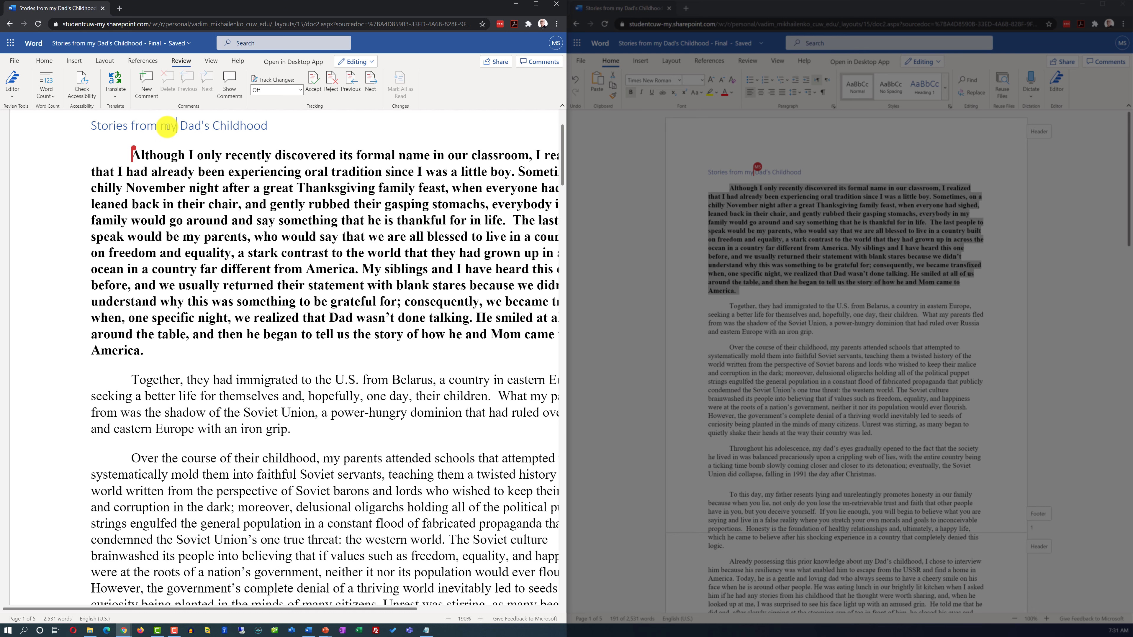
click(45, 62)
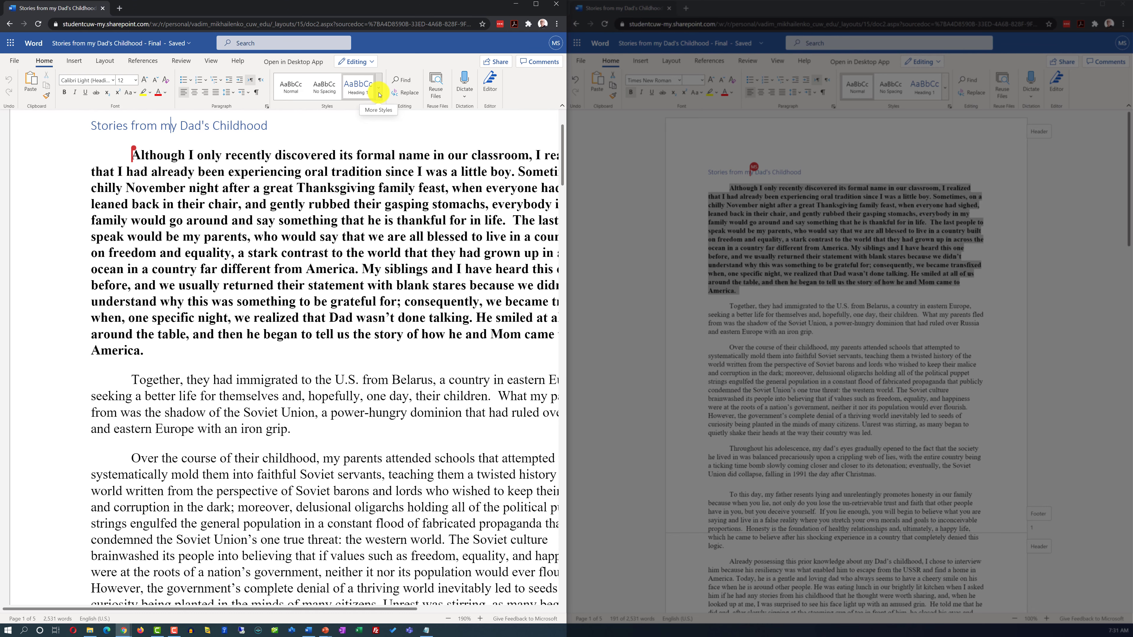
click(380, 95)
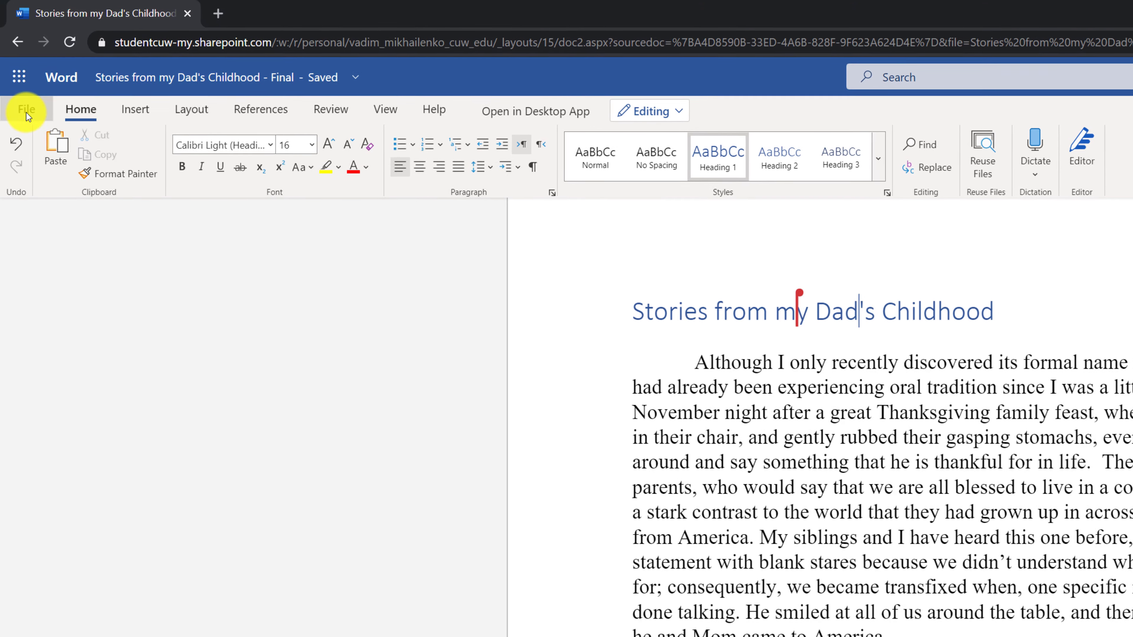
Step: Open the Save As options for the Stories from my Dad's Childhood document
click(28, 98)
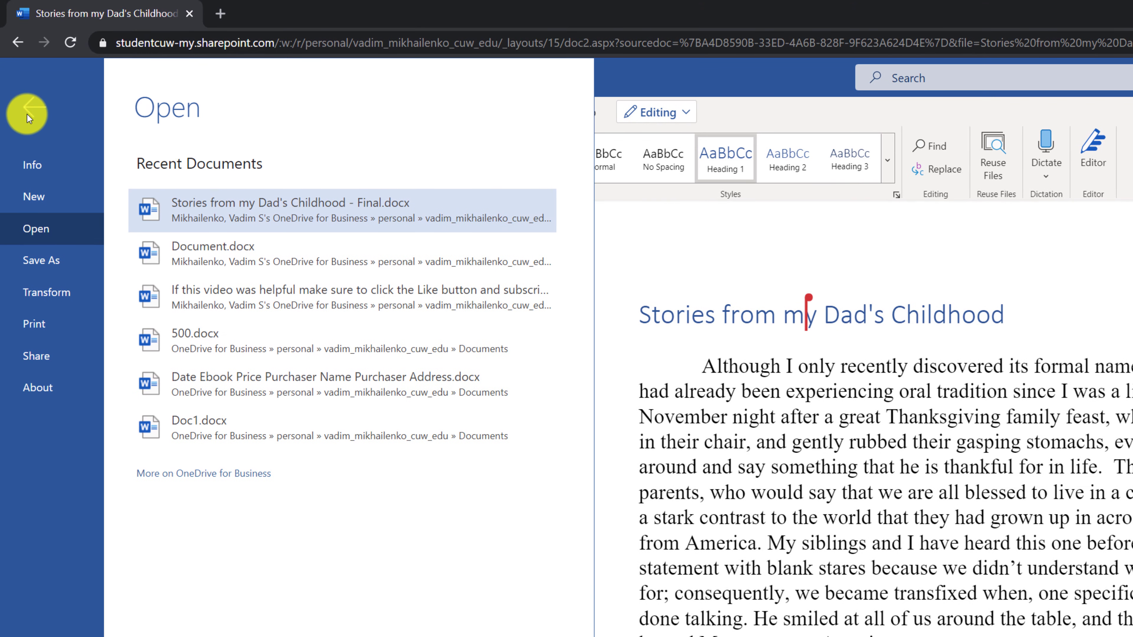
click(47, 261)
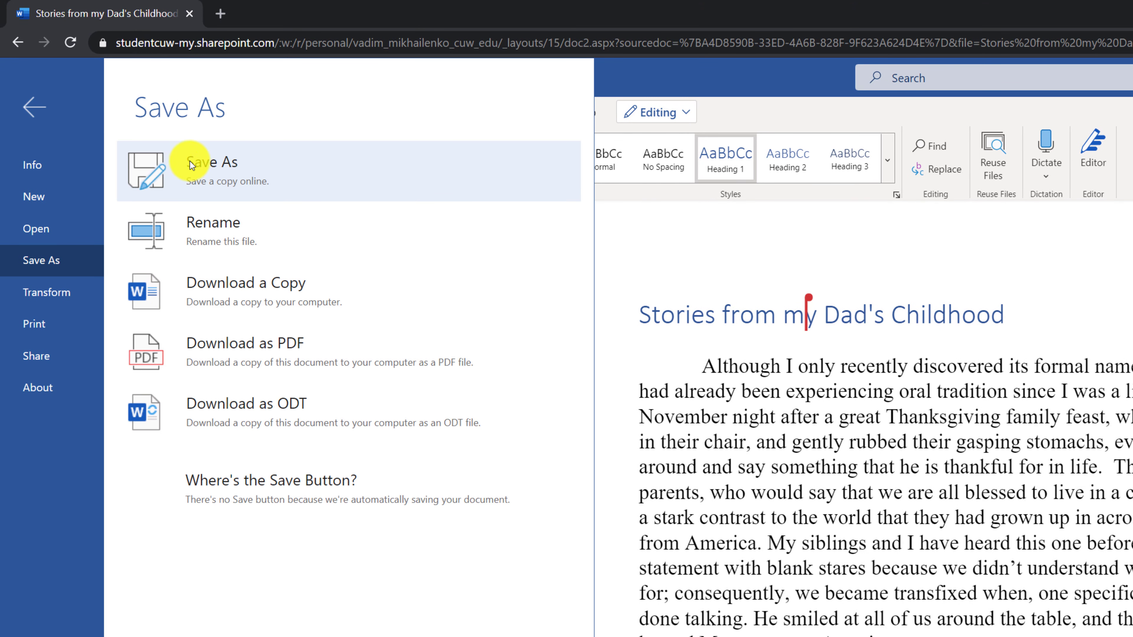